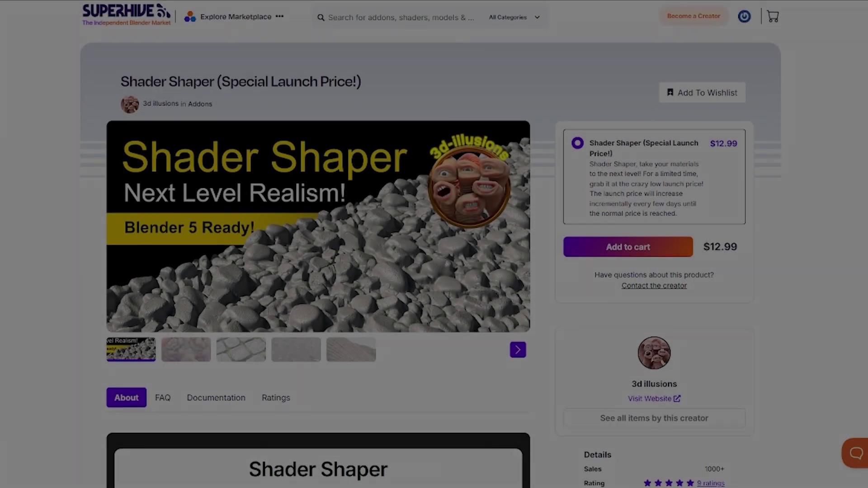
Generate raised 3D pebbles from the pebble texture, inspect them, and finish Shader Shaper.
scroll(434, 244, "down", 2)
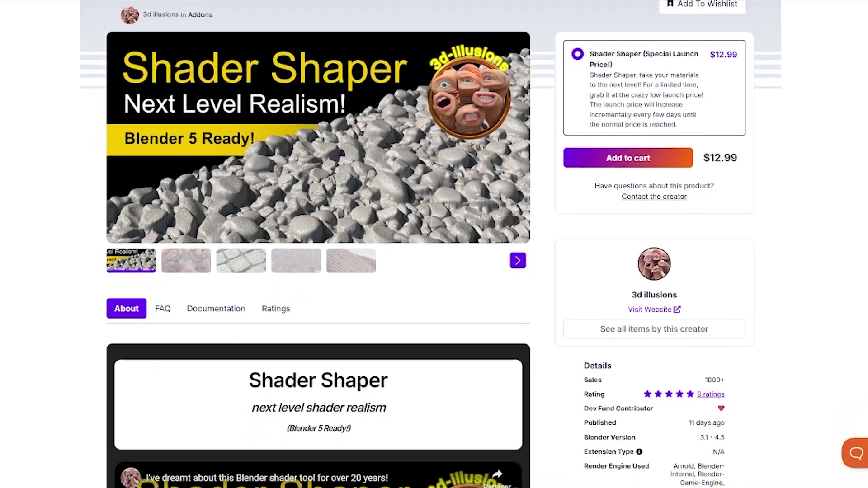
scroll(433, 244, "down", 2)
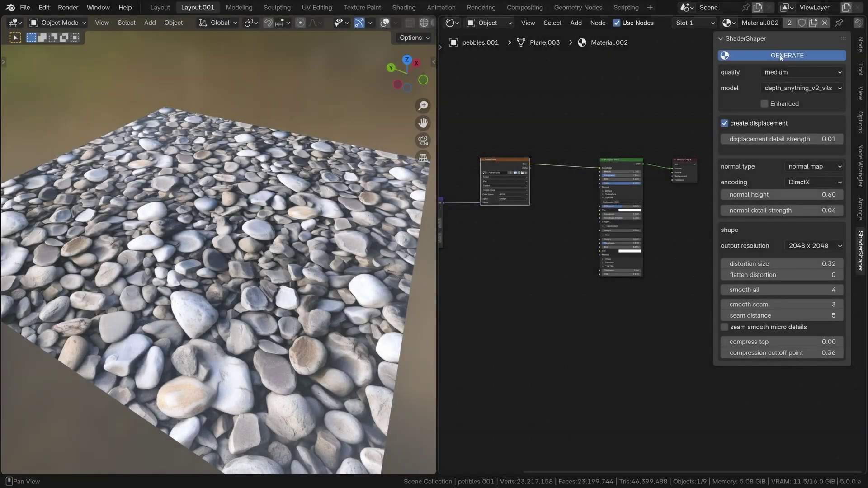
left_click(780, 55)
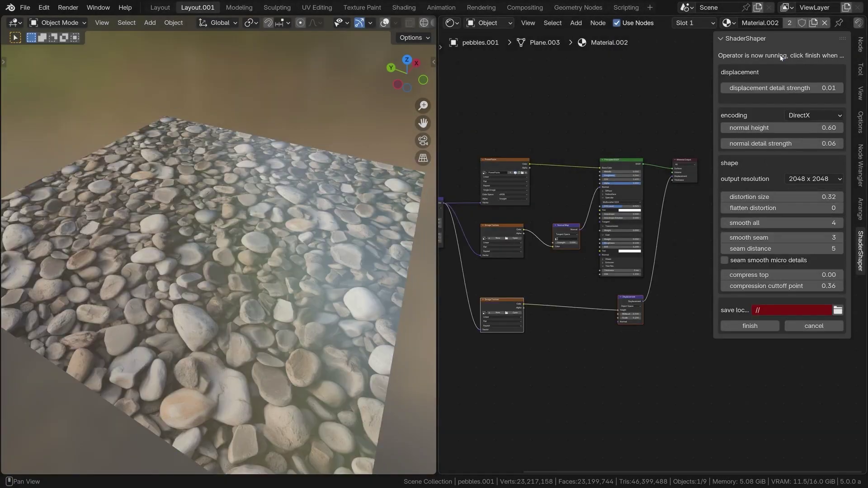
middle_click_drag(226, 245, 244, 225)
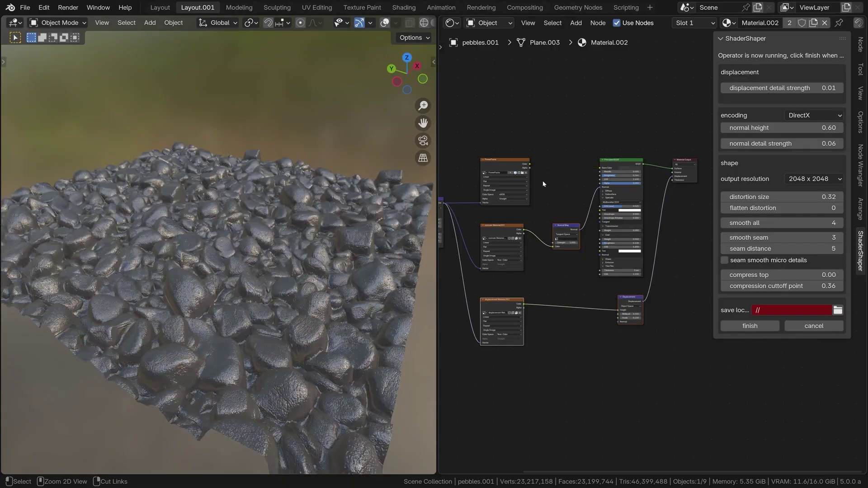
middle_click_drag(271, 253, 325, 216)
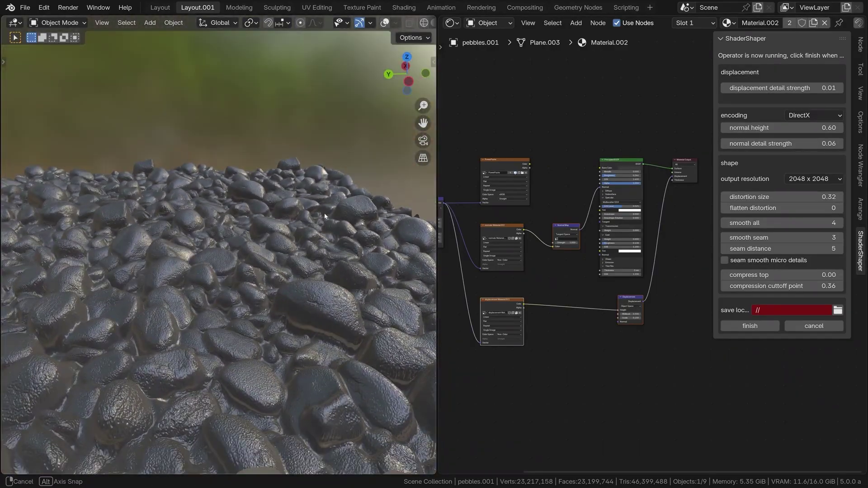
left_click(750, 326)
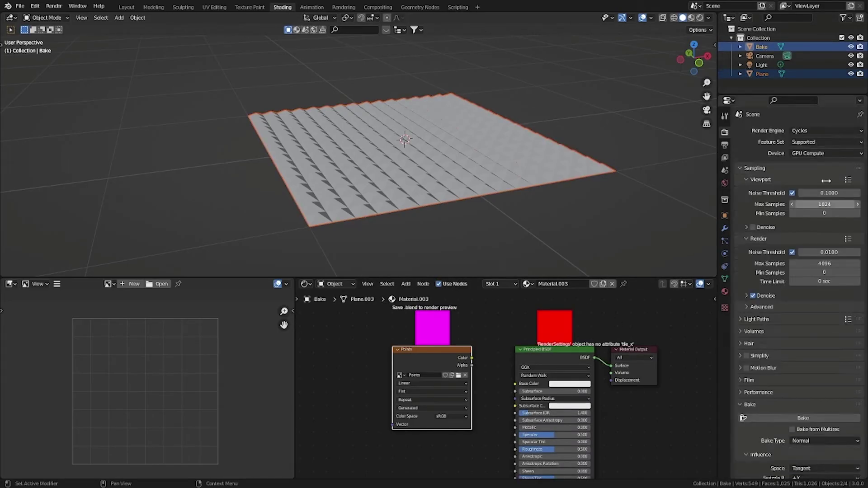
Bake a normal map from the pyramid-patterned plane and add a mesh cylinder.
scroll(749, 247, "down", 9)
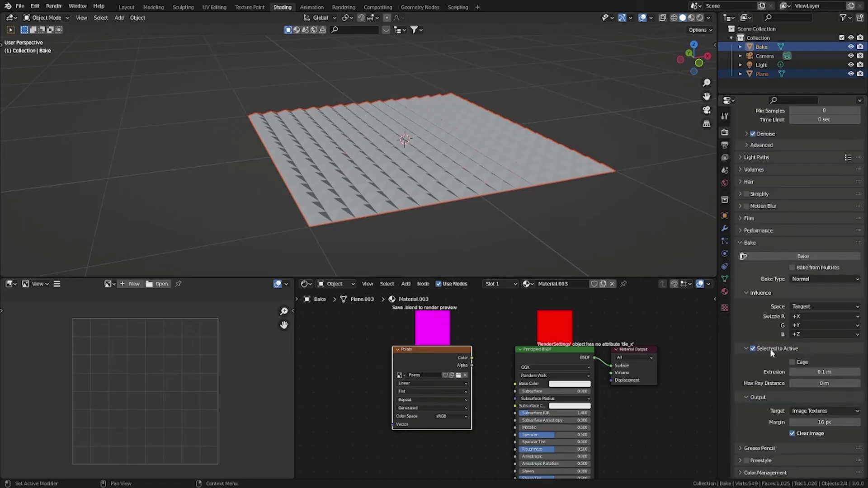
left_click(816, 261)
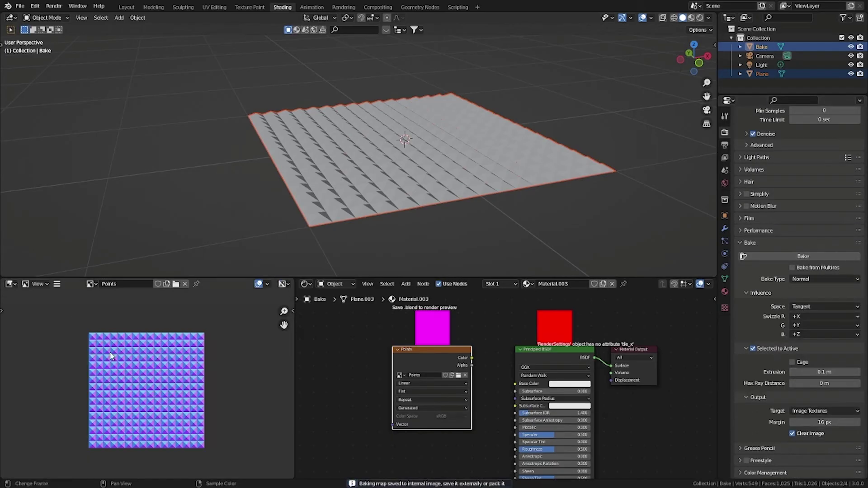
key("shift+a")
mouse_move(398, 133)
left_click(489, 177)
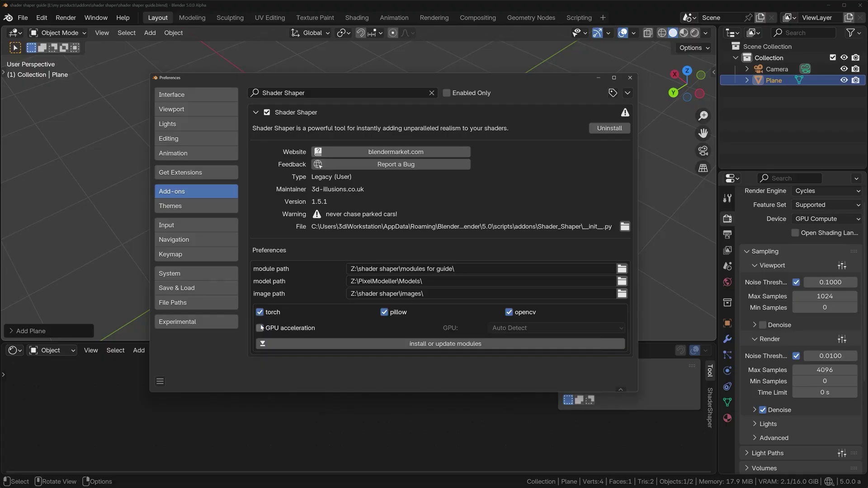
Keep Shader Shaper's GPU version on Auto Detect, toggle GPU acceleration, and add Material.004 to the plane.
left_click(524, 329)
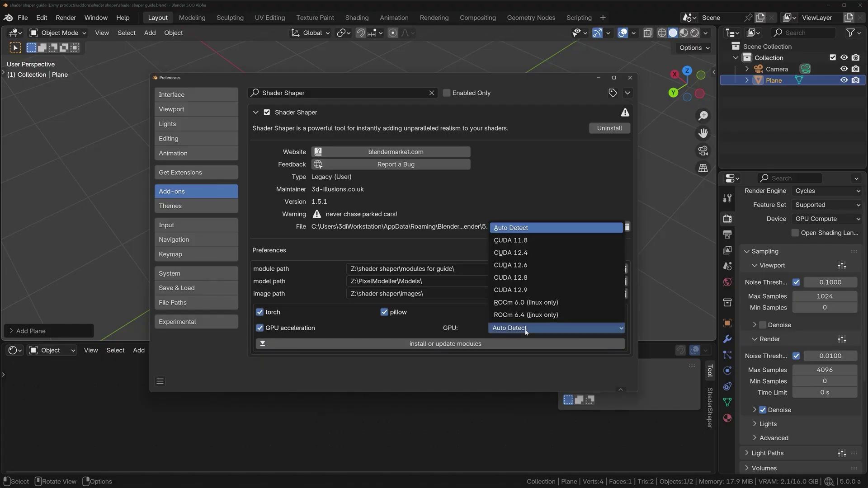
left_click(524, 329)
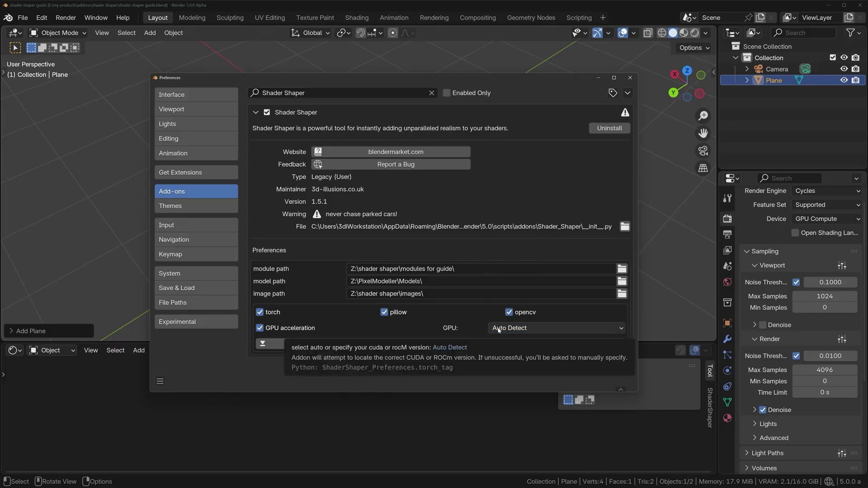
left_click(524, 328)
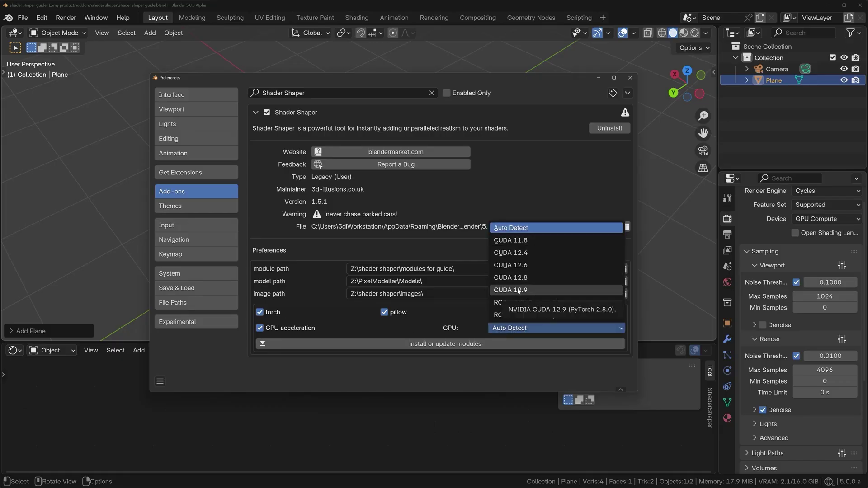
left_click(502, 328)
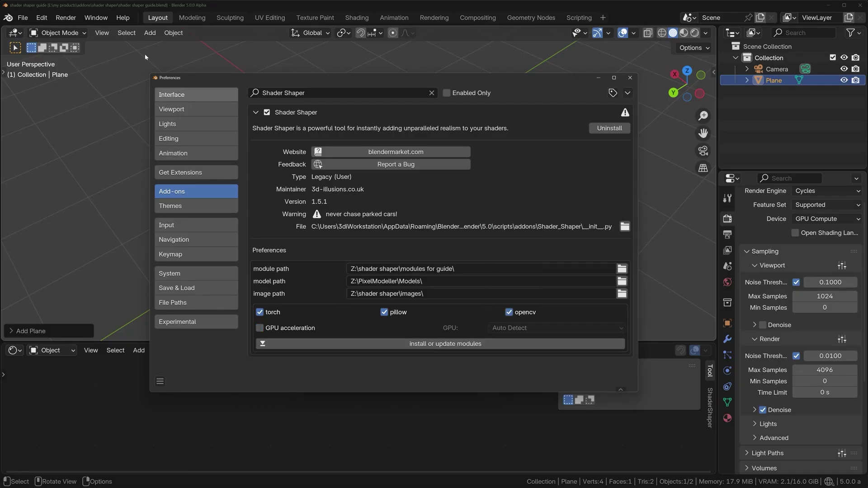
left_click_drag(189, 78, 292, 90)
left_click(362, 341)
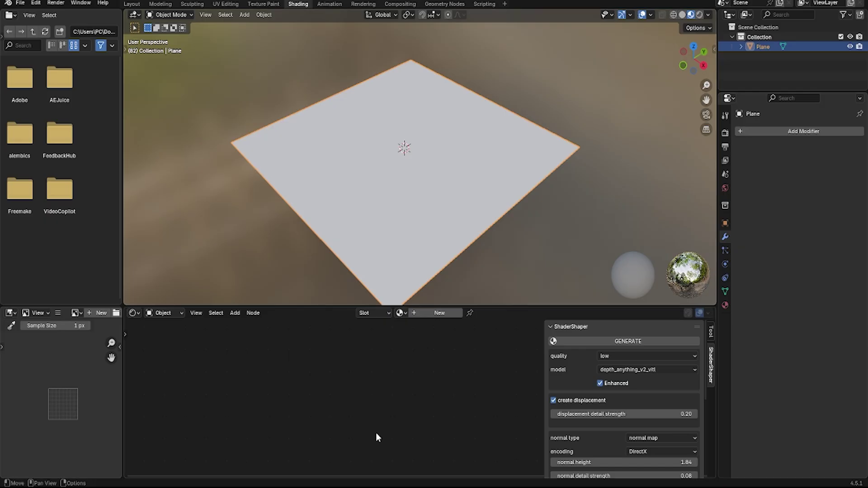
left_click(445, 314)
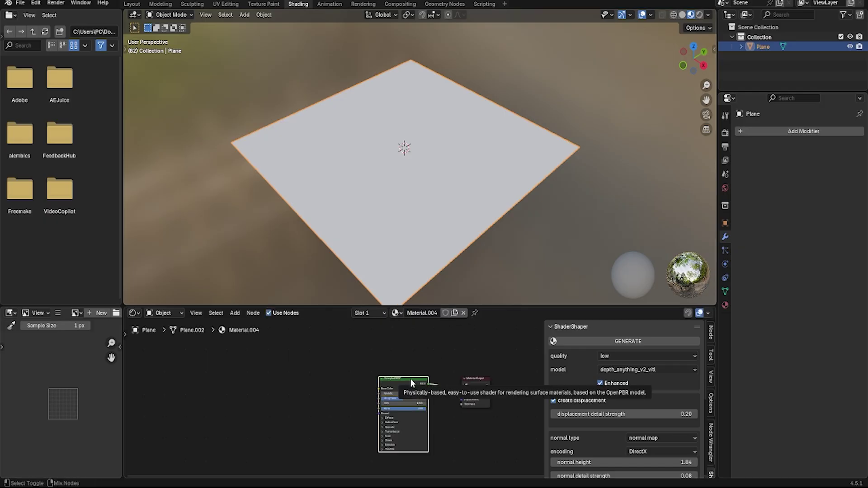
Load the brick image texture into the material and generate its 3D shape with ShaderShaper.
left_click(628, 340)
scroll(407, 203, "down", 2)
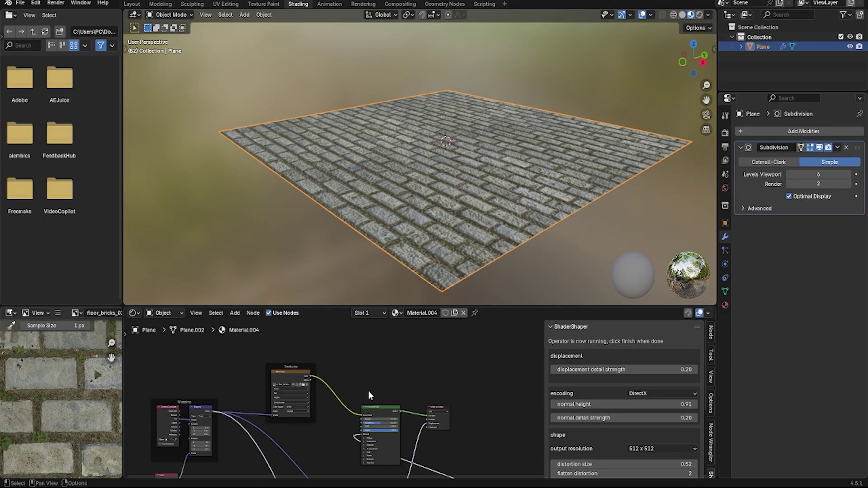
middle_click_drag(268, 427, 365, 409)
scroll(365, 409, "up", 3)
Set the Displacement node's Scale to 1.950 and Midlevel to 0.200.
mouse_move(357, 383)
left_mouse_down()
mouse_move(393, 383)
mouse_move(357, 383)
left_mouse_up()
middle_click_drag(421, 271, 420, 237)
scroll(420, 237, "up", 3)
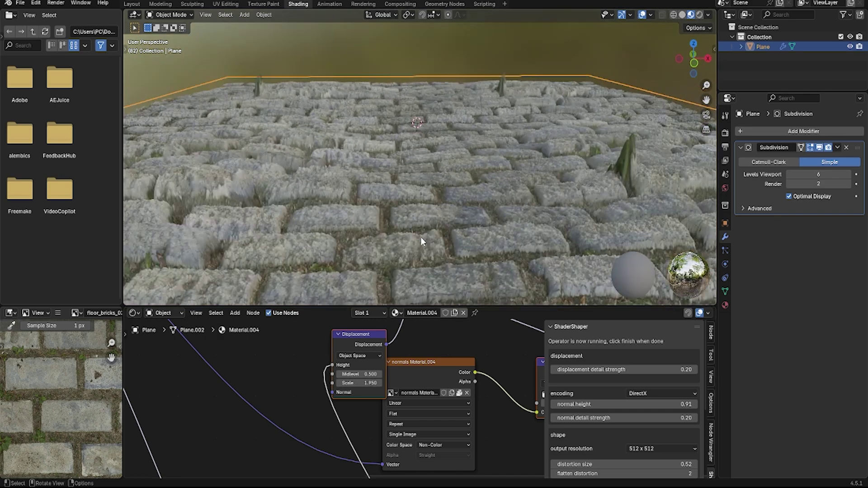
scroll(374, 242, "down", 2)
left_click_drag(376, 374, 357, 374)
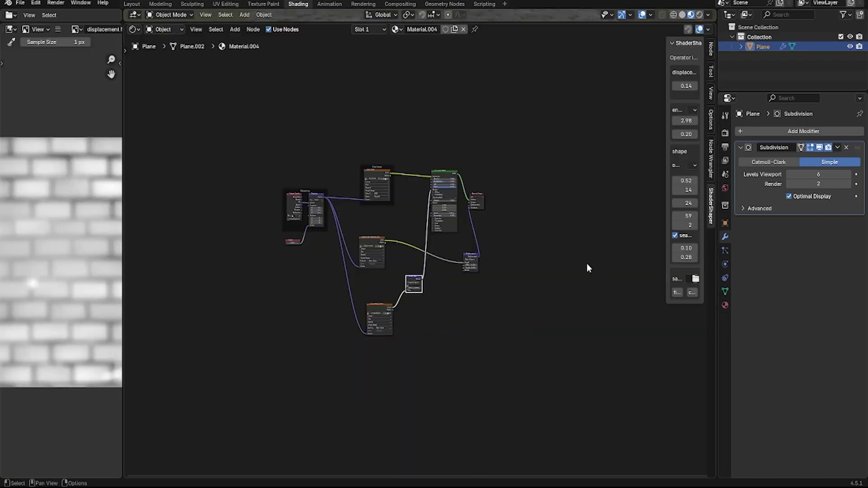
Shift the node tree view, widen the ShaderShaper sidebar to show full labels, and view the bricks from above.
scroll(321, 176, "up", 2)
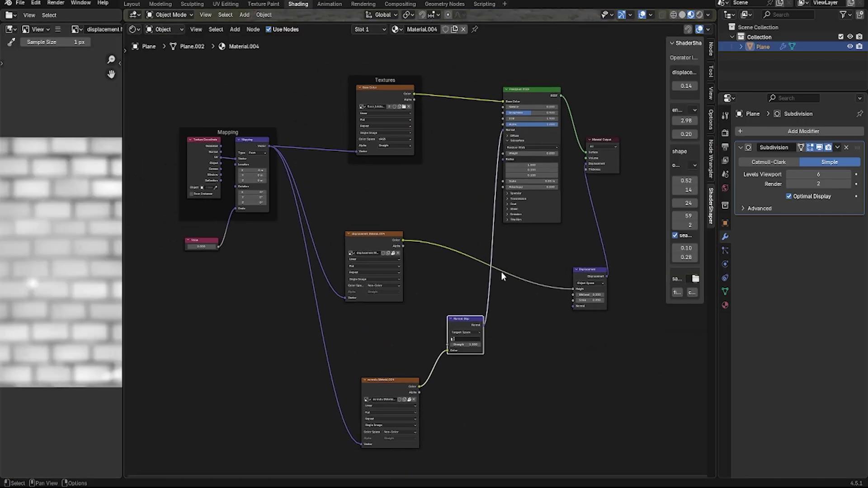
mouse_move(618, 230)
middle_mouse_down()
mouse_move(560, 242)
mouse_move(611, 219)
middle_mouse_up()
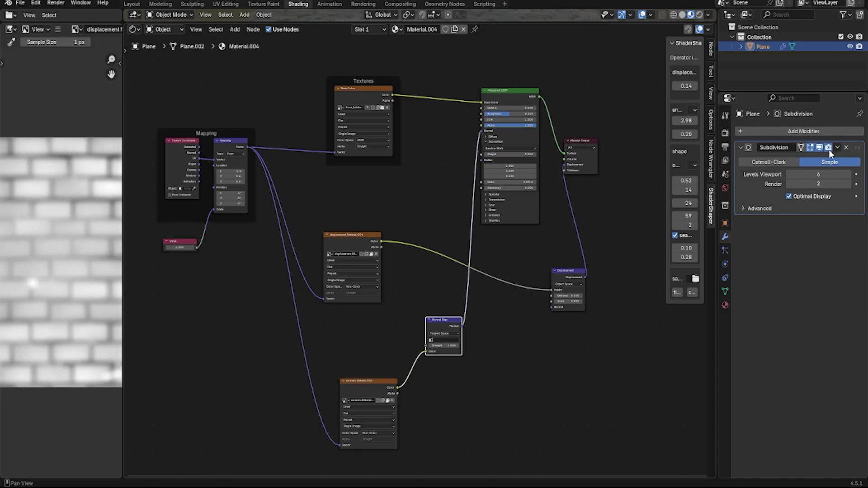
left_click_drag(661, 46, 567, 54)
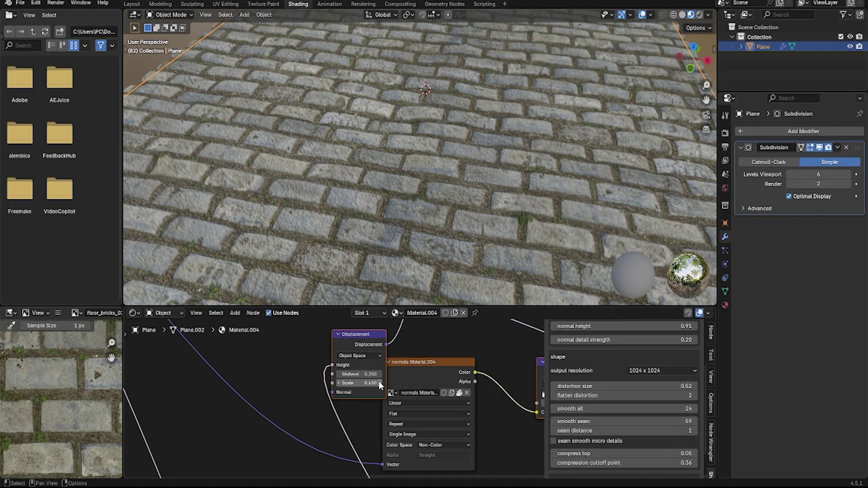
middle_click_drag(424, 91, 397, 167)
scroll(624, 398, "down", 2)
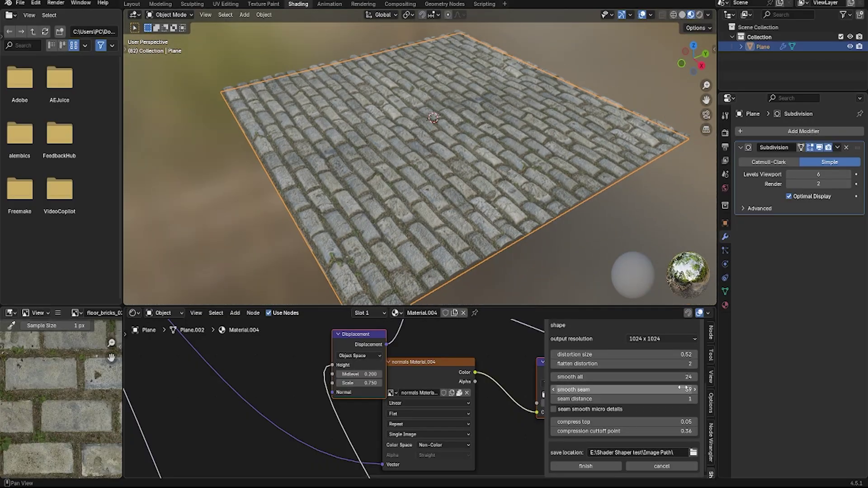
Generate a displaced material from the brick texture and deepen the bricks' Displacement Scale.
middle_click_drag(452, 190, 397, 226)
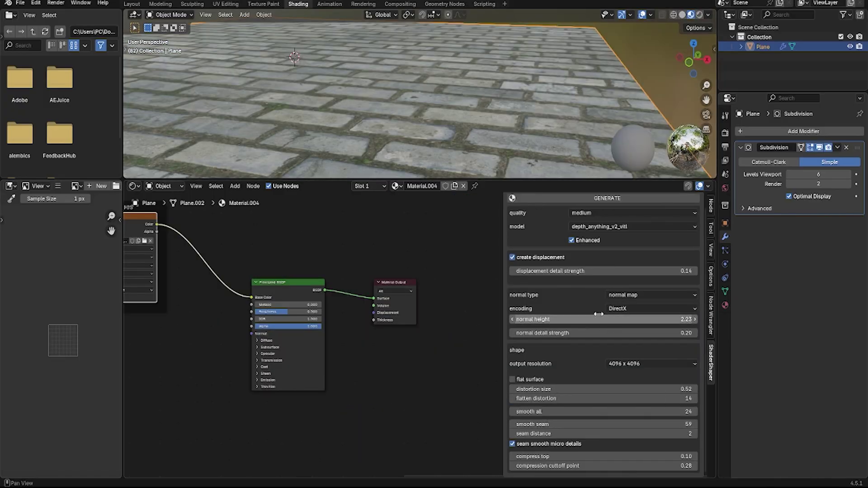
scroll(510, 317, "up", 1)
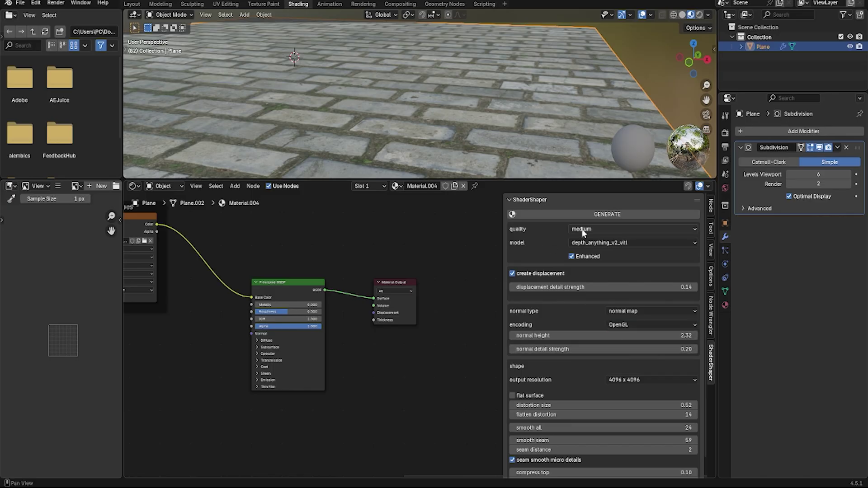
left_click(587, 216)
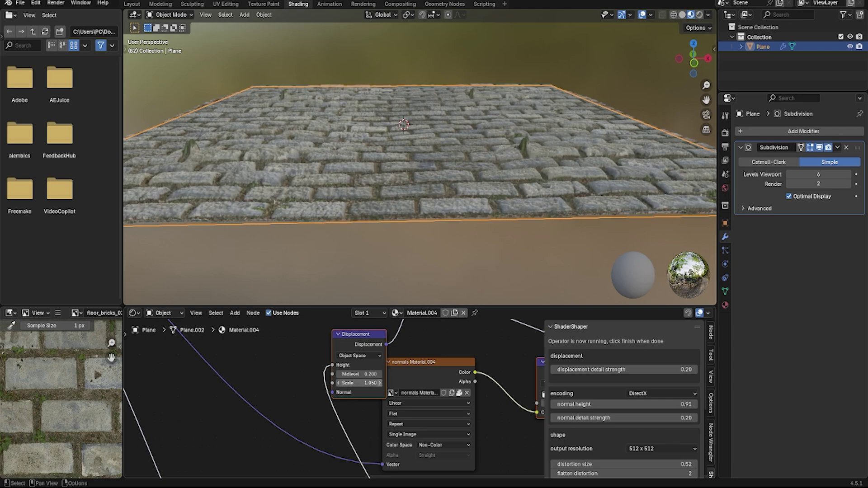
left_click_drag(360, 383, 361, 382)
middle_click_drag(361, 203, 407, 253)
Set detail strength 0.20, 1024 x 1024 output resolution, higher smooth all, and seam distance 19.
left_click_drag(549, 370, 587, 370)
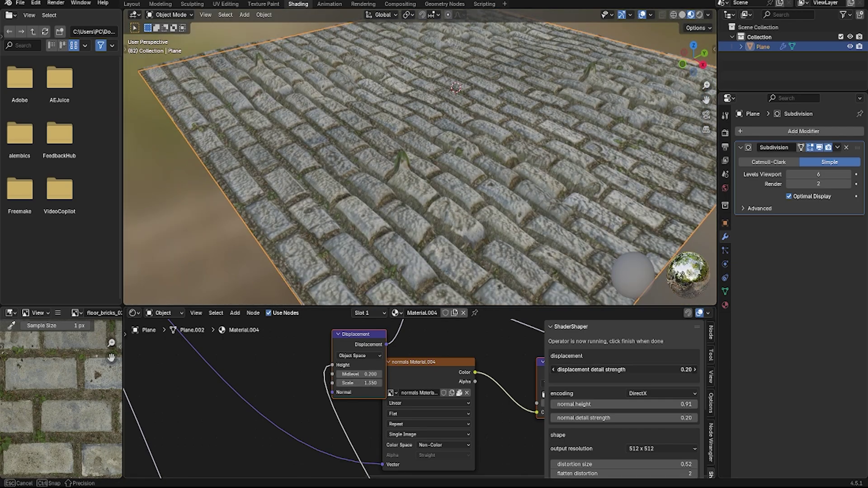
middle_click_drag(426, 242, 565, 239)
scroll(623, 407, "down", 4)
left_click(655, 370)
middle_click_drag(309, 180, 325, 199)
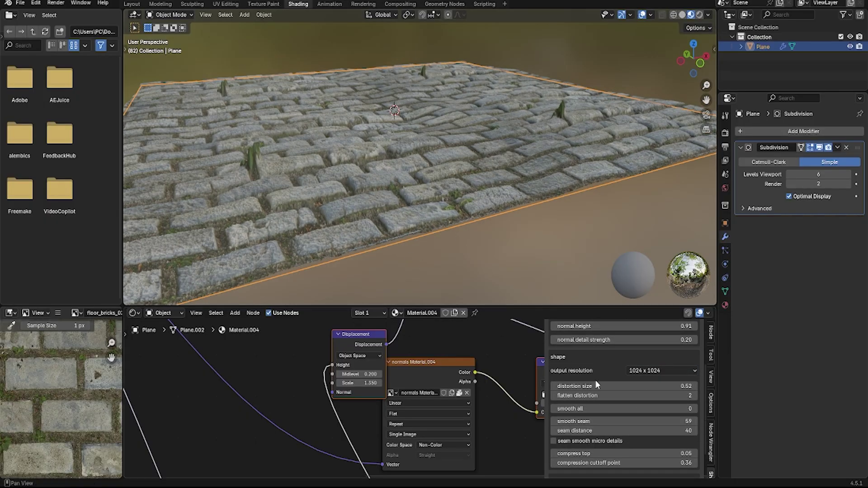
left_click(693, 408)
left_click(693, 408)
left_click_drag(603, 431, 593, 432)
Enter a new seam distance, lower the Displacement Scale, and set Normal Map Strength to 0.400.
left_click(598, 431)
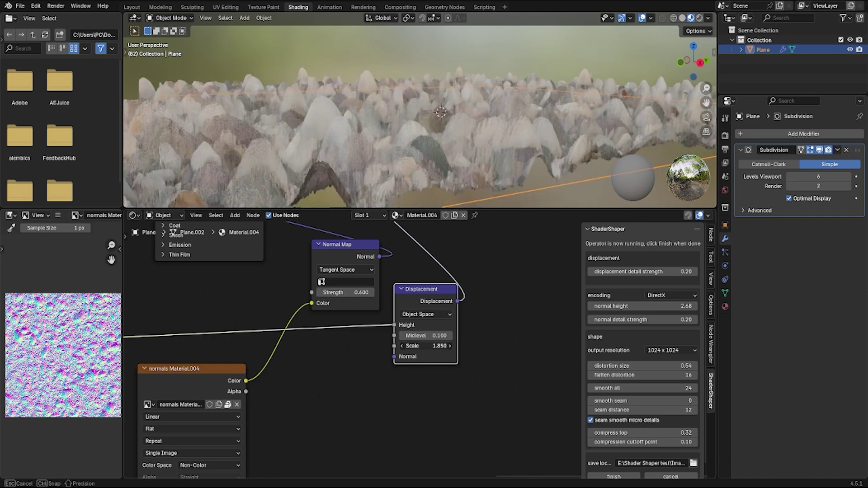
left_click_drag(345, 292, 332, 292)
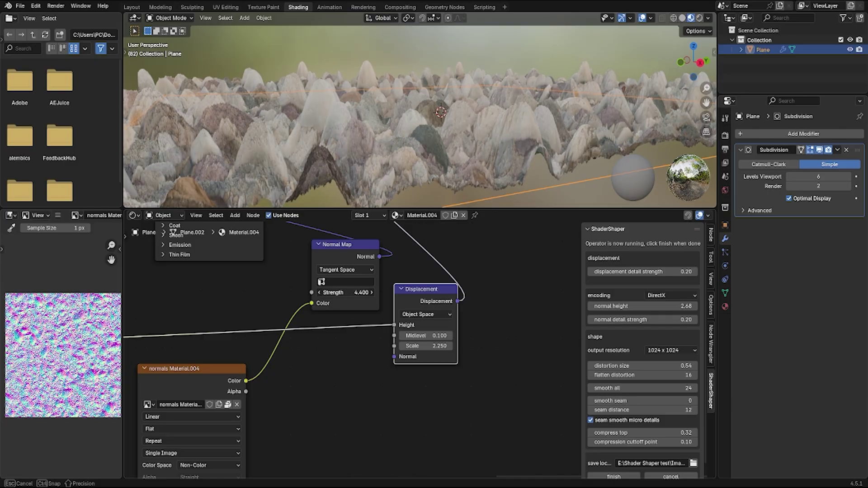
left_click_drag(437, 346, 409, 346)
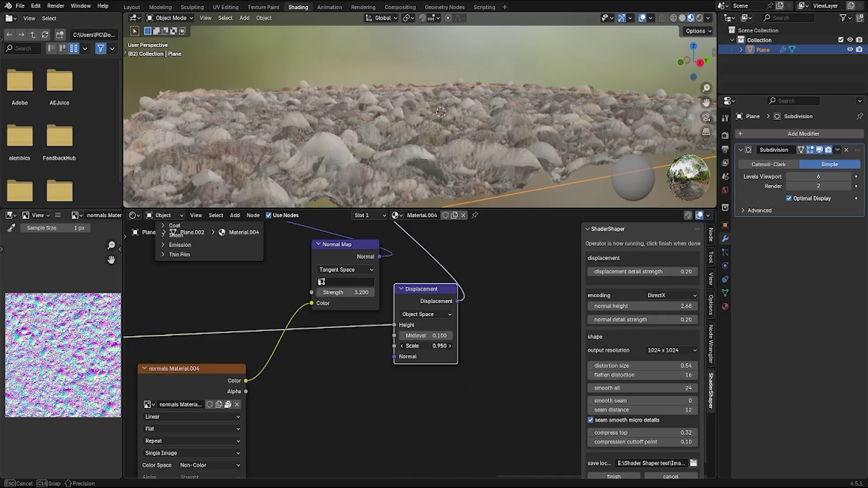
left_click_drag(348, 292, 339, 293)
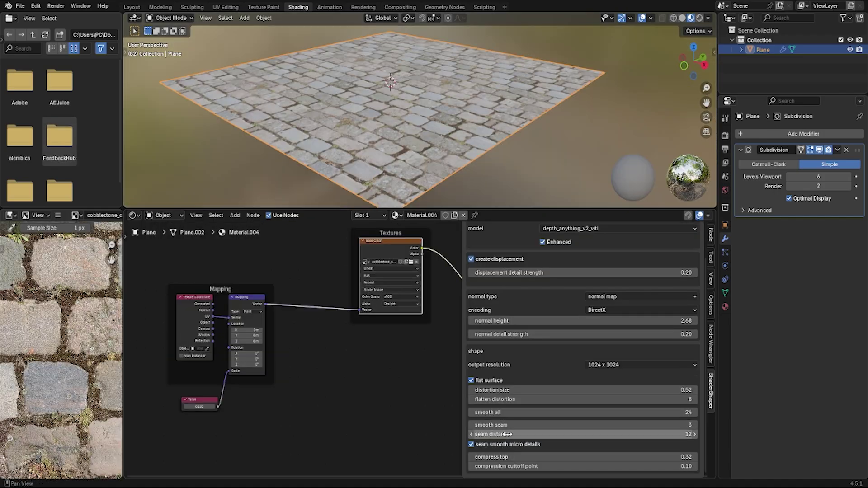
Raise the Displacement Scale to 1.750 and orbit to inspect the cobblestone relief.
scroll(524, 391, "up", 3)
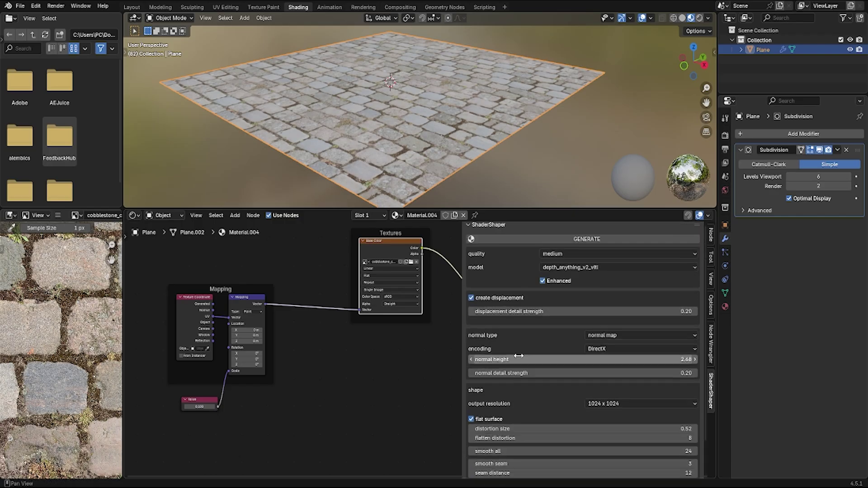
scroll(546, 307, "down", 3)
scroll(547, 299, "up", 3)
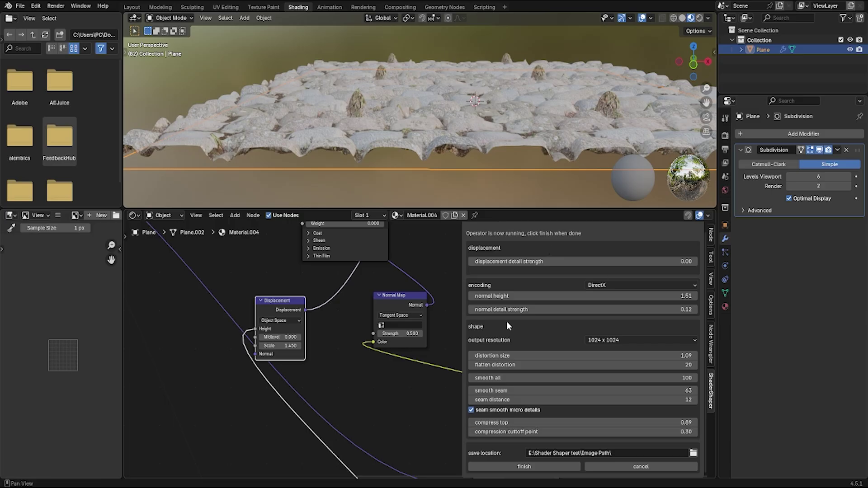
left_click_drag(280, 345, 316, 345)
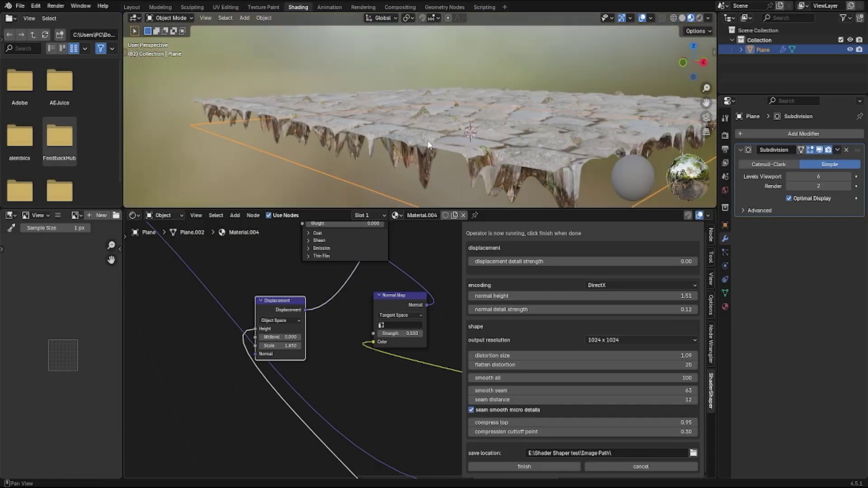
middle_click_drag(426, 144, 479, 144)
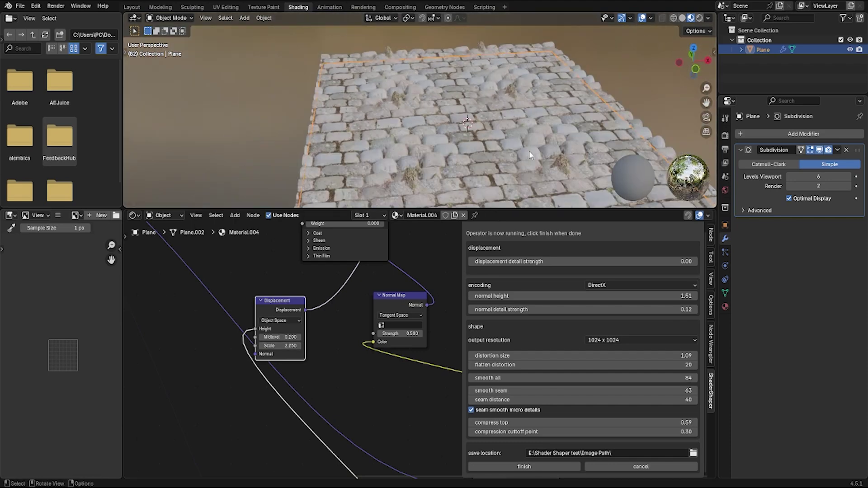
middle_click_drag(529, 150, 409, 115)
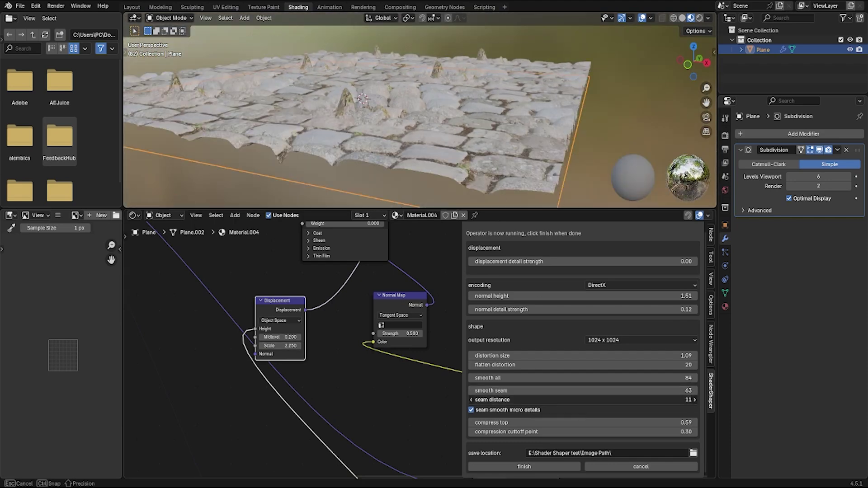
middle_click_drag(412, 134, 572, 404)
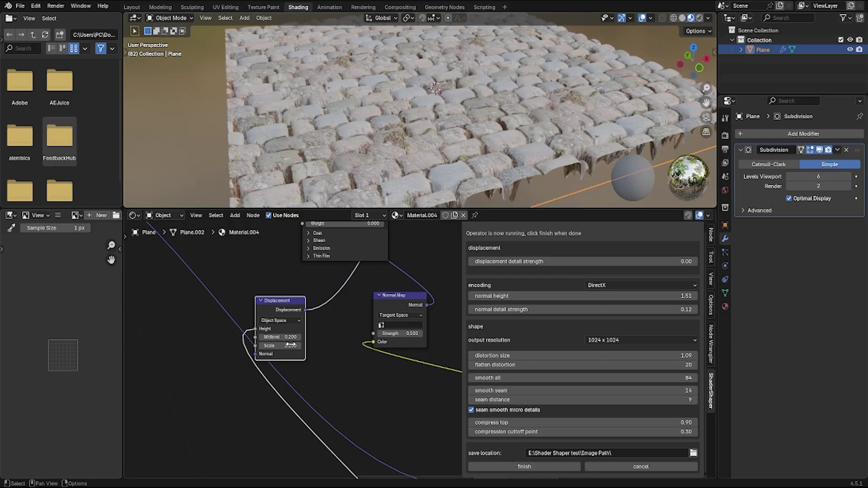
Push the Displacement Scale up to 1.950 and view the bricks from a low angle.
left_click_drag(281, 345, 316, 345)
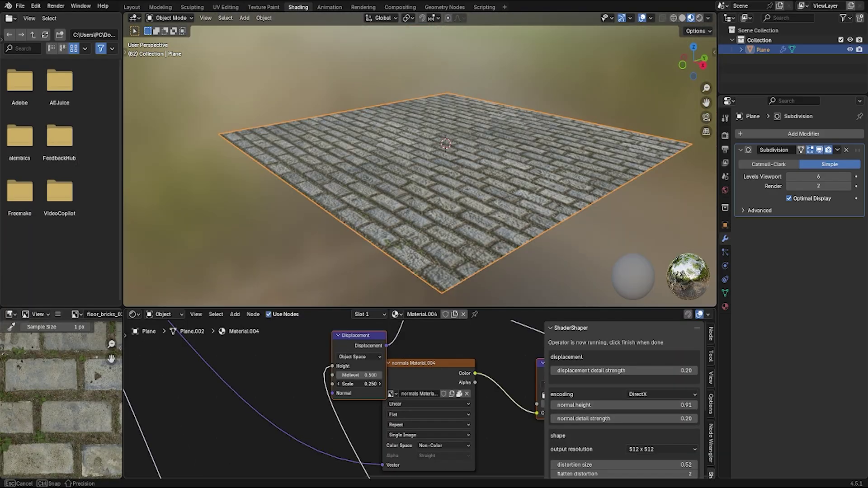
left_click_drag(359, 384, 371, 384)
middle_click_drag(367, 242, 405, 244)
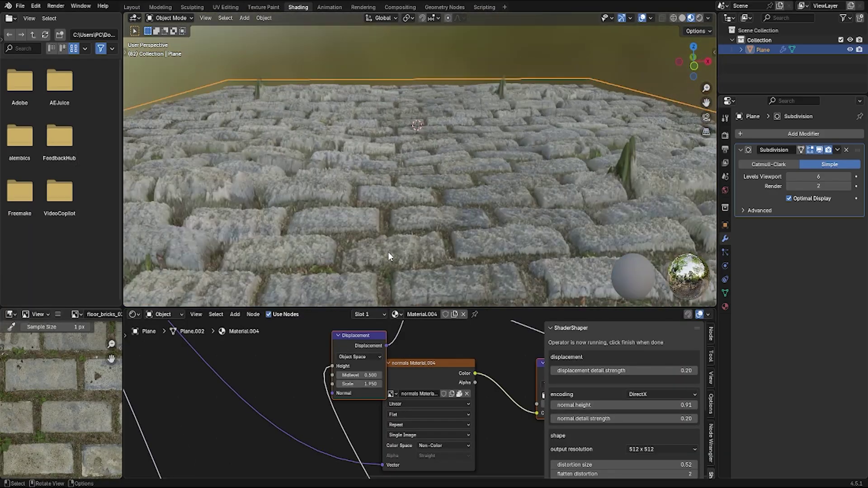
Raise the Displacement Scale so the bricks grow taller, then zoom out over the plane.
left_click_drag(362, 374, 380, 384)
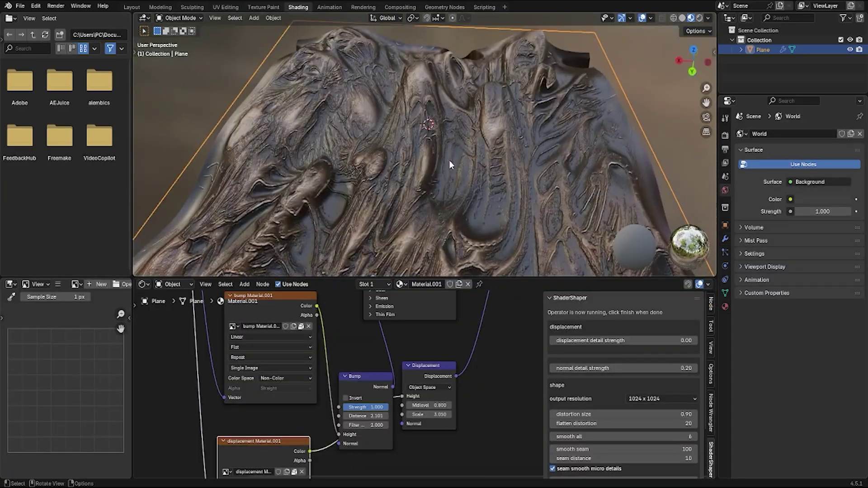
middle_click_drag(449, 160, 434, 113)
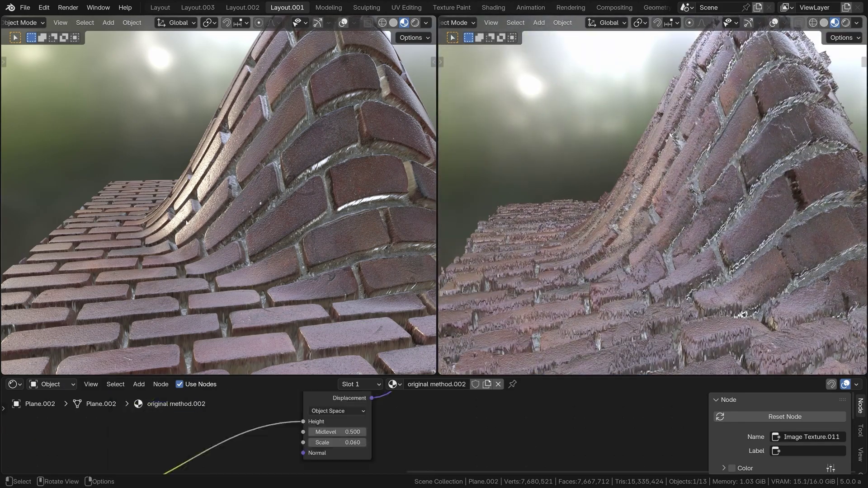
Set the original method's displacement scale to 0.630, adjust the shader pack's scale, and inspect the mound.
mouse_move(336, 442)
left_mouse_down()
mouse_move(350, 443)
mouse_move(341, 443)
left_mouse_up()
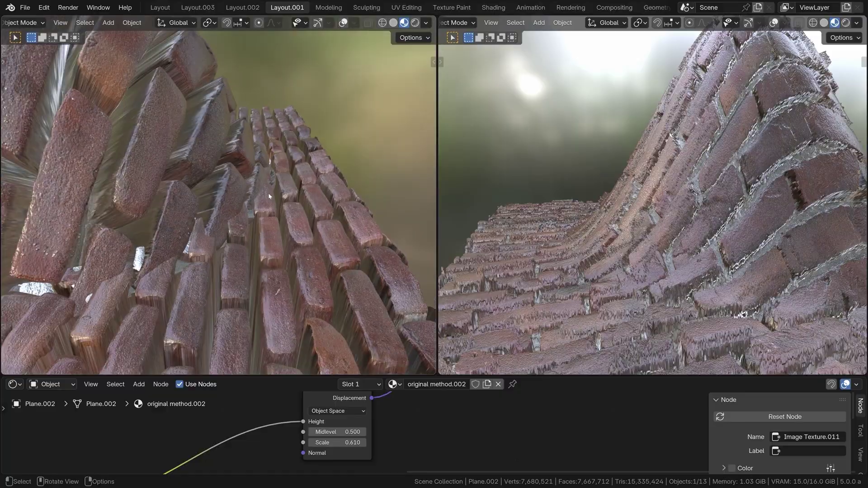
left_click_drag(407, 440, 420, 439)
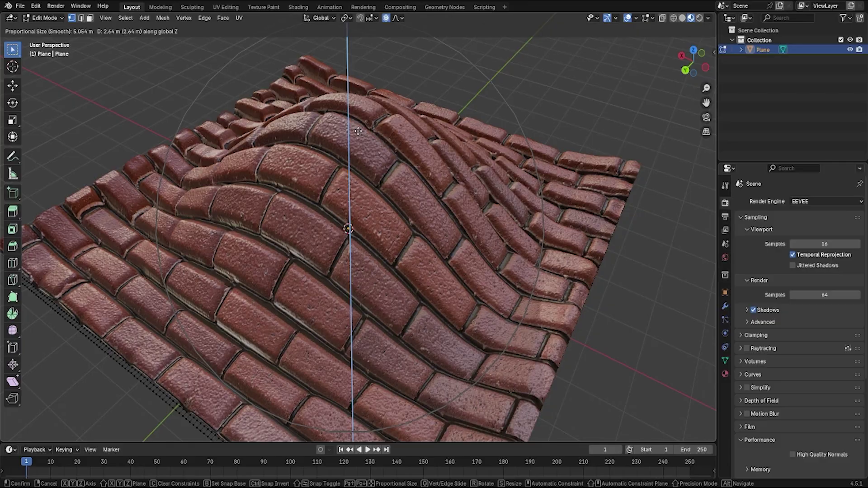
middle_click_drag(358, 131, 421, 99)
scroll(389, 174, "down", 5)
middle_click_drag(389, 174, 356, 177)
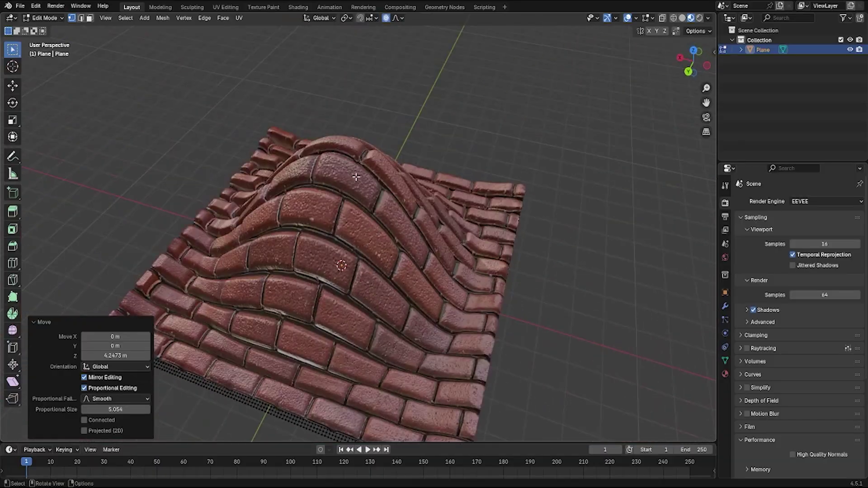
Adjust the proportional size to pull the brick mound into a taller peak, then orbit around it.
scroll(338, 160, "down", 2)
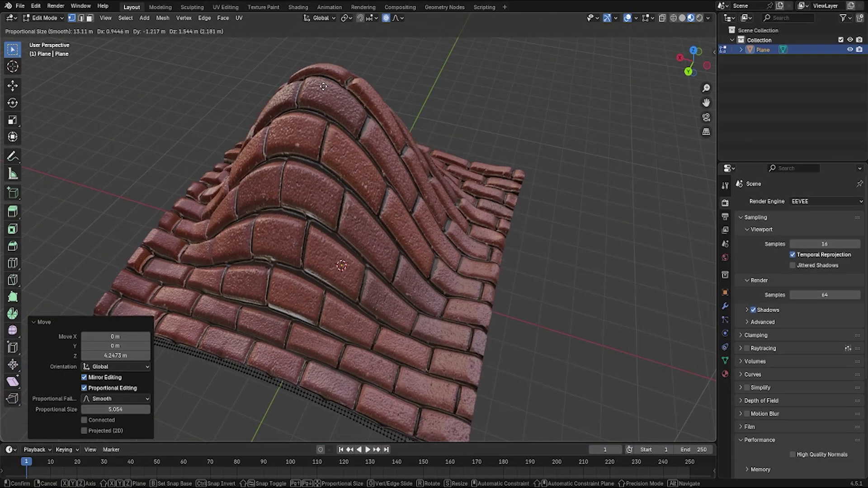
scroll(342, 105, "up", 3)
middle_click_drag(371, 99, 452, 149)
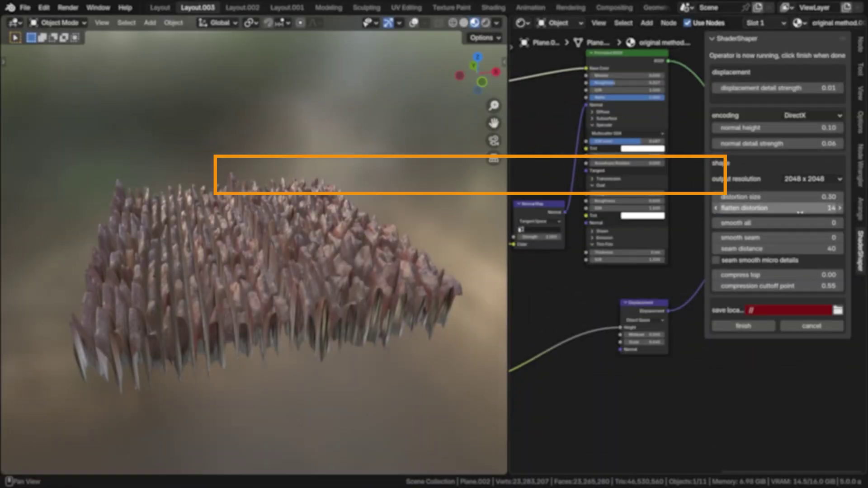
Raise smooth seam to 73 and set the output resolution to 2048 x 2048.
left_click_drag(777, 237, 795, 237)
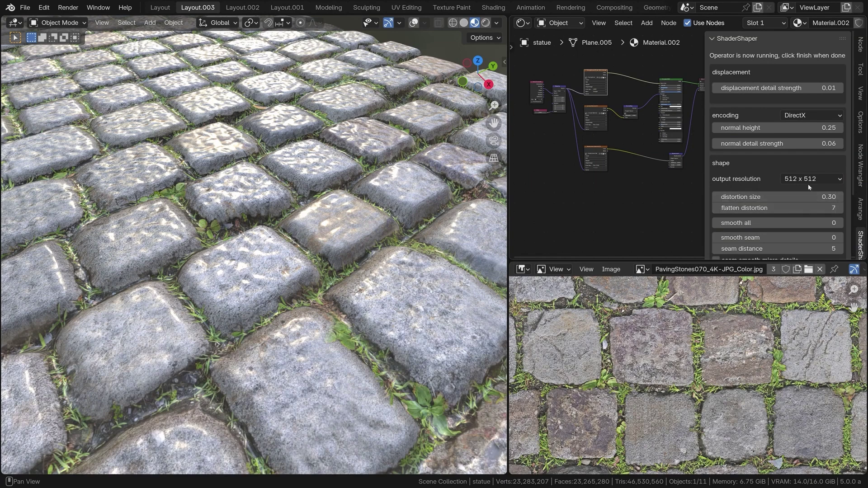
left_click(812, 179)
left_click(809, 233)
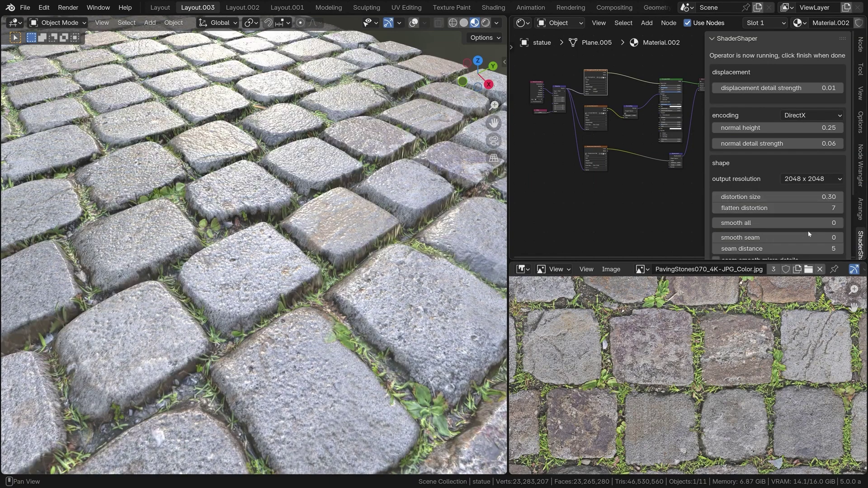
Show the generated normals image and switch its normal encoding to OpenGL.
left_click(599, 110)
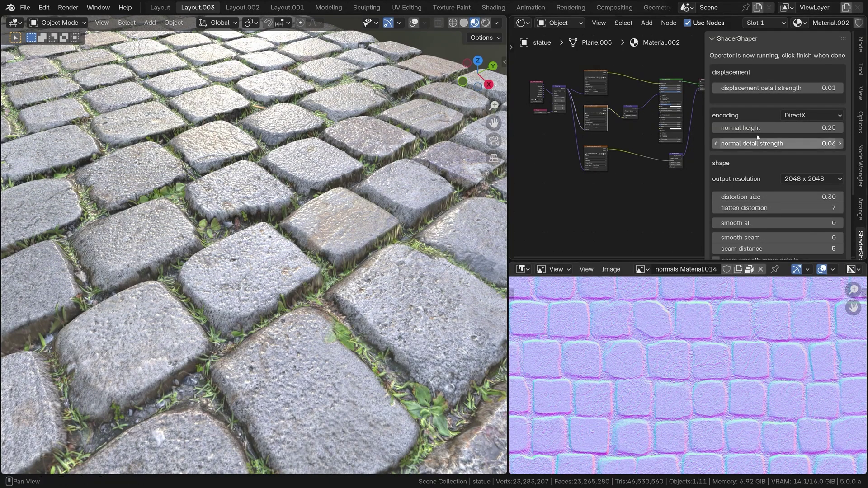
left_click(798, 115)
left_click(796, 136)
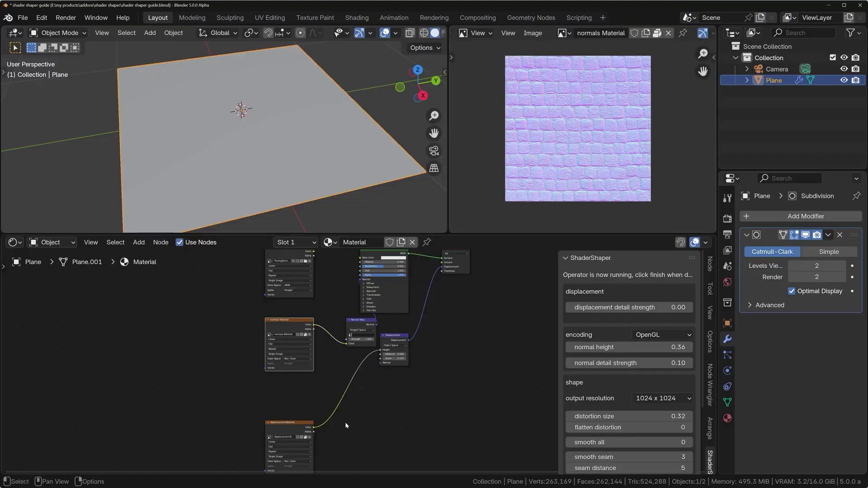
Display the plane in material preview shading to reveal the cobblestone relief.
middle_click_drag(346, 425, 279, 470)
scroll(407, 33, "down", 2)
left_click(414, 33)
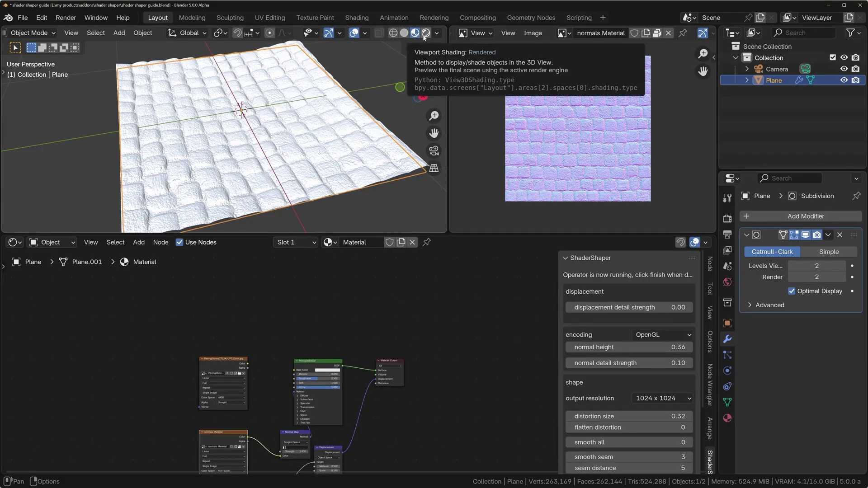
scroll(219, 387, "down", 5)
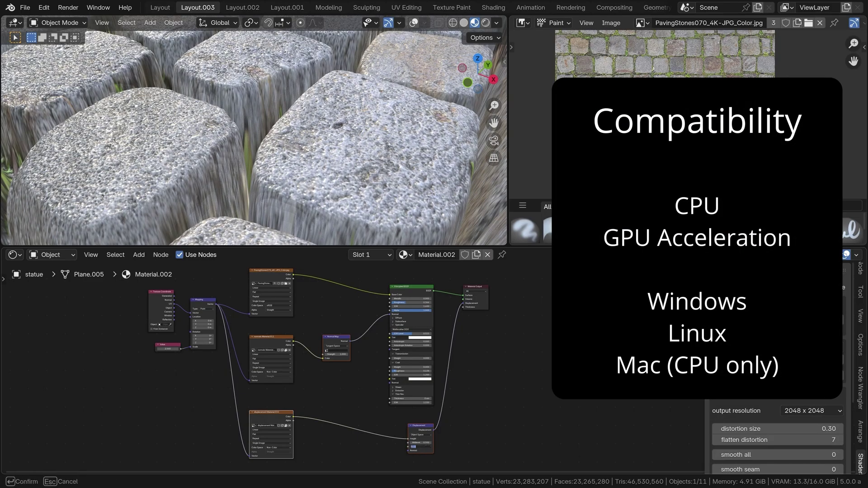
Confirm the displacement value, set output resolution to 2048 x 2048, and switch encoding to OpenGL.
key("Return")
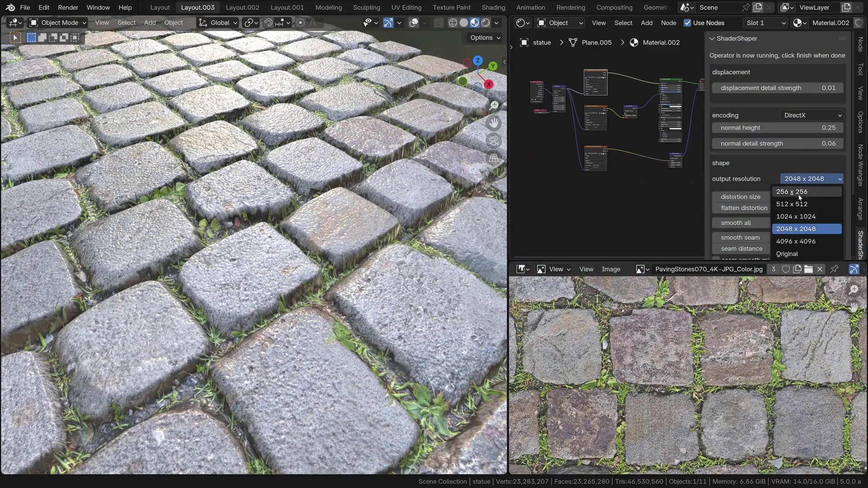
left_click(798, 204)
left_click(811, 181)
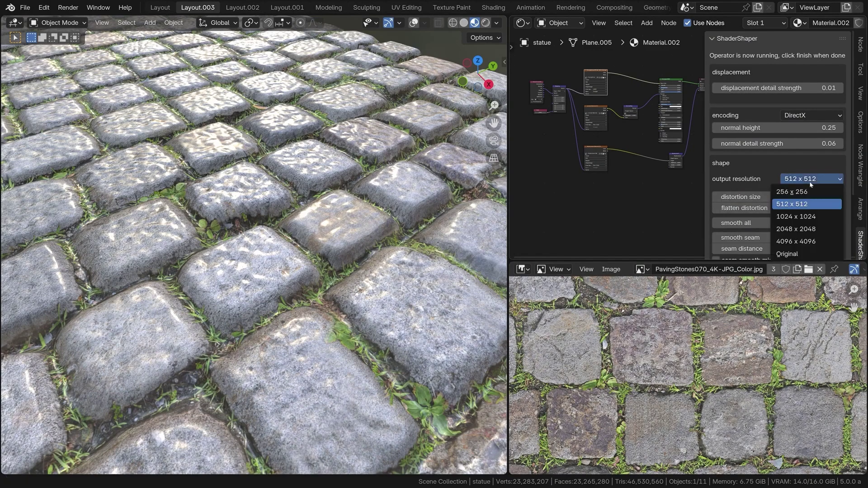
left_click(809, 229)
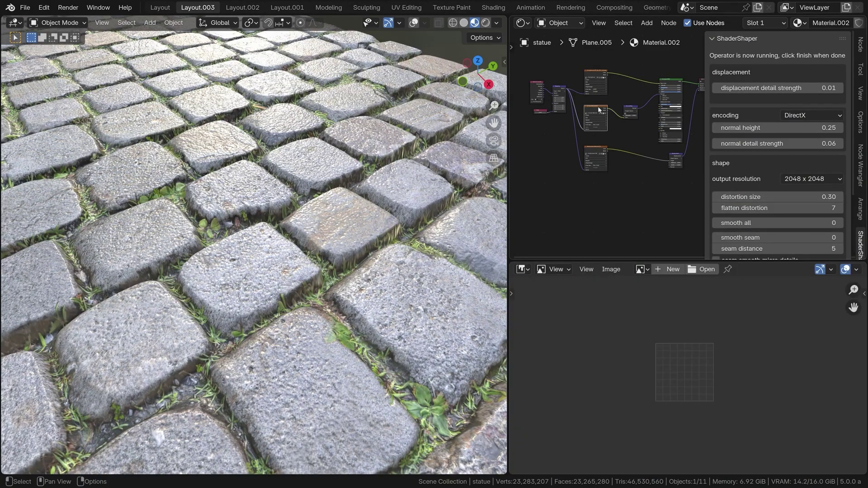
left_click(808, 115)
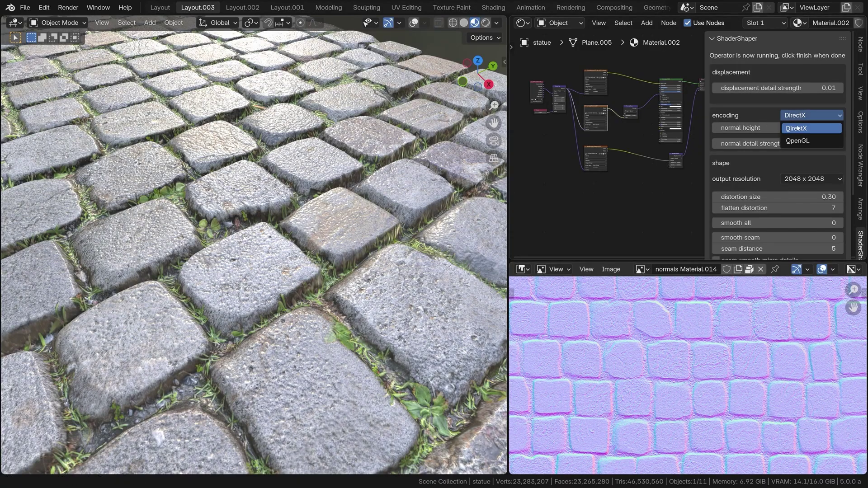
left_click(798, 141)
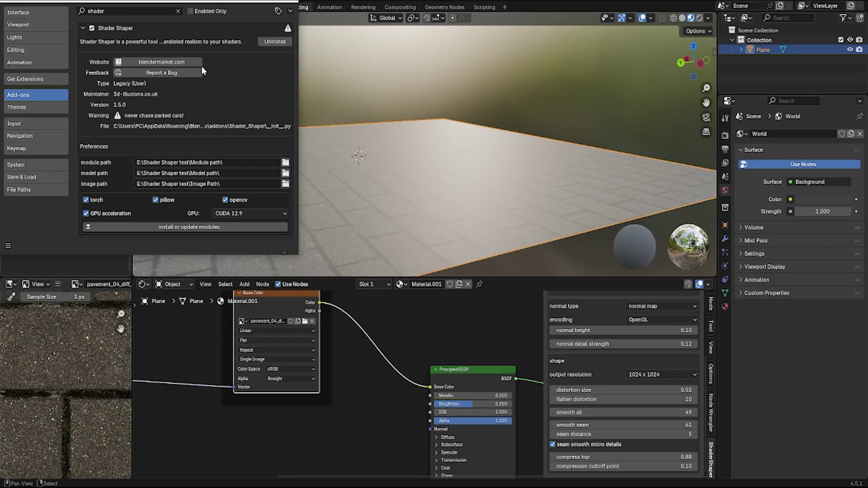
Check the GPU compute options, close Preferences, and wire the stone color image into Base Color.
left_click(248, 213)
left_click(291, 2)
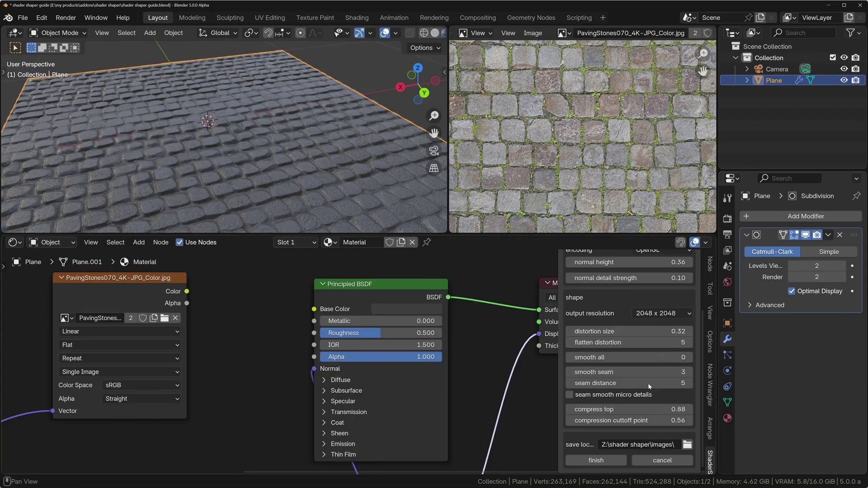
left_click_drag(187, 291, 306, 310)
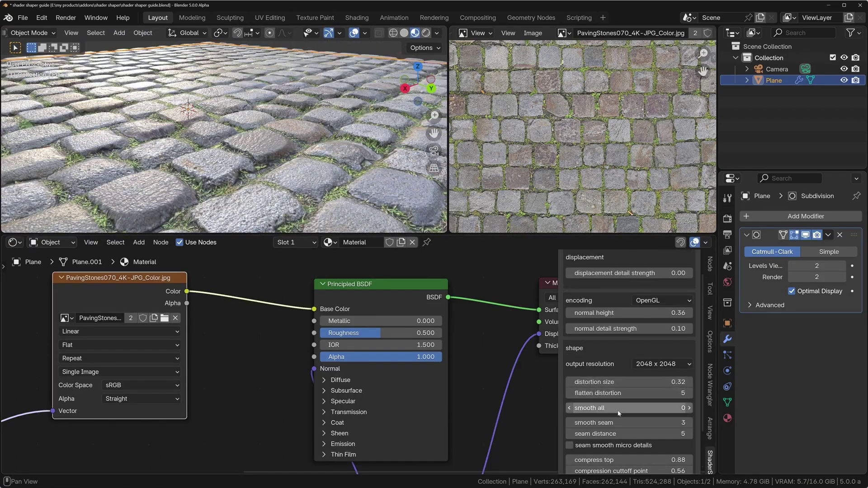
Test smooth all at 67, then reset it back to 0.
scroll(242, 195, "up", 2)
left_click_drag(628, 407, 659, 408)
scroll(631, 348, "up", 2)
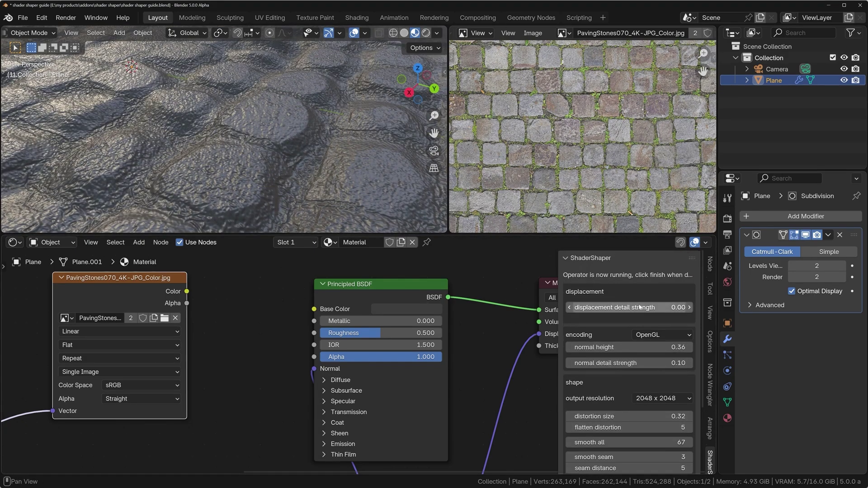
scroll(664, 378, "down", 2)
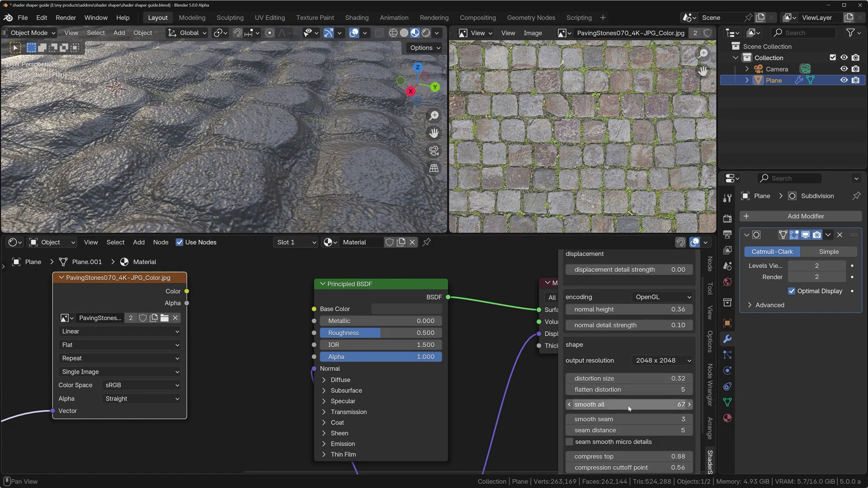
scroll(316, 349, "down", 2)
middle_click_drag(315, 349, 263, 381)
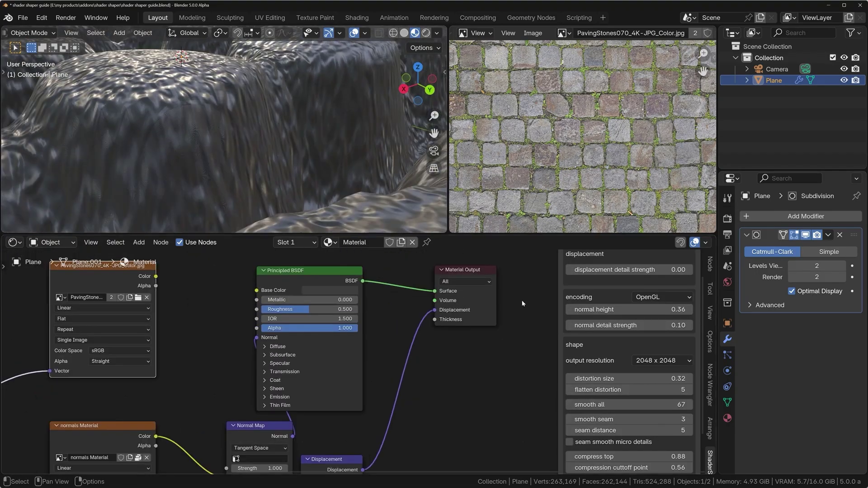
middle_click_drag(185, 324, 213, 352)
Orbit around the stone blocks to inspect the displaced paving.
scroll(272, 137, "up", 3)
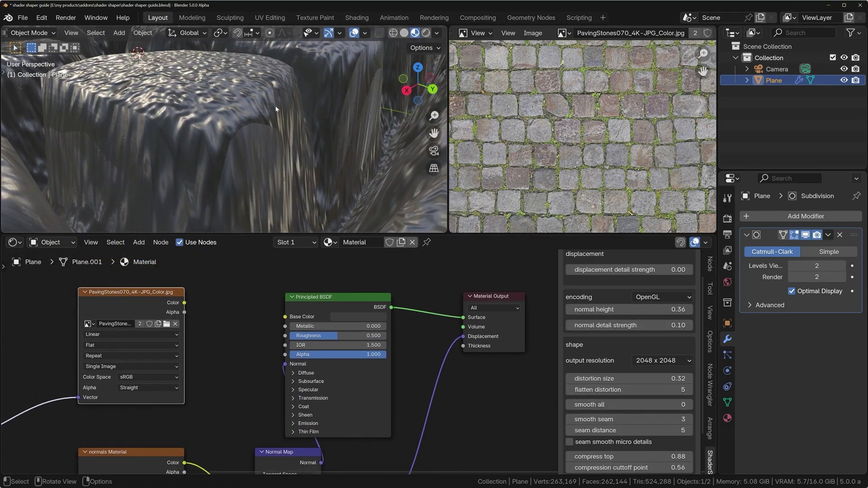
scroll(282, 174, "down", 3)
scroll(541, 161, "up", 2)
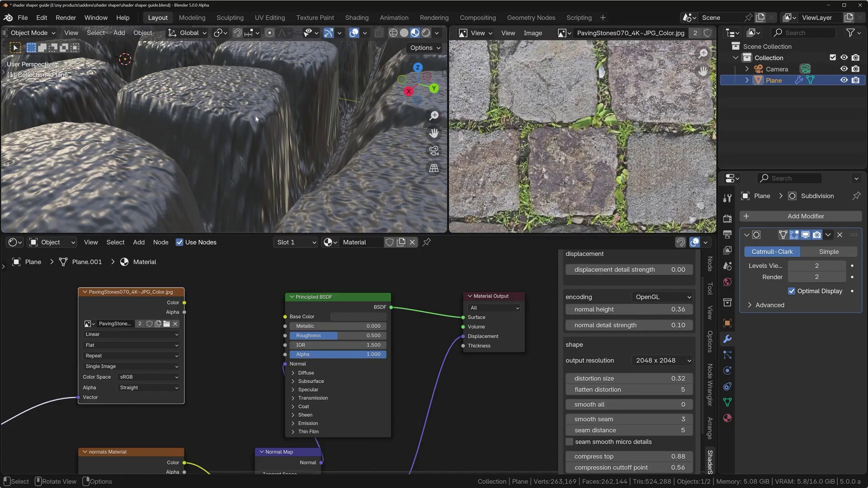
middle_click_drag(217, 353, 207, 267)
scroll(541, 162, "up", 2)
mouse_move(235, 149)
middle_mouse_down()
mouse_move(258, 146)
mouse_move(235, 149)
middle_mouse_up()
Try smooth all at 3 and 9, then set distortion size 0.25 and flatten distortion 12.
left_click_drag(617, 409, 642, 409)
middle_click_drag(271, 168, 277, 172)
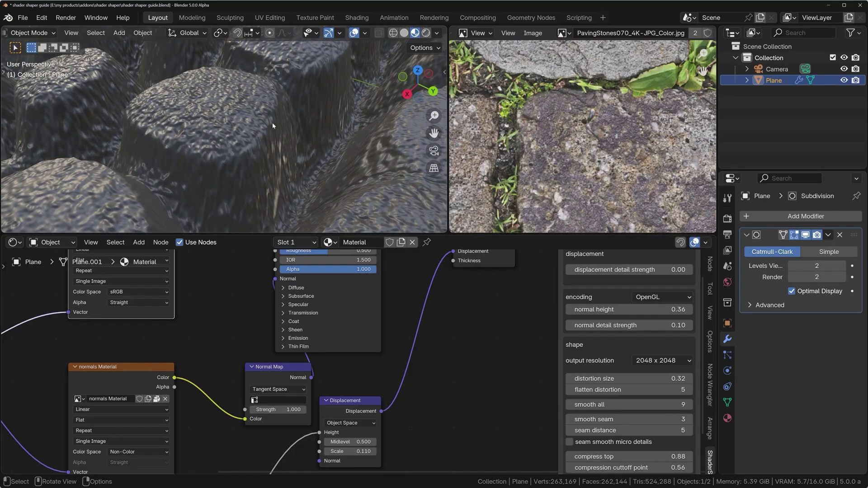
scroll(272, 126, "down", 5)
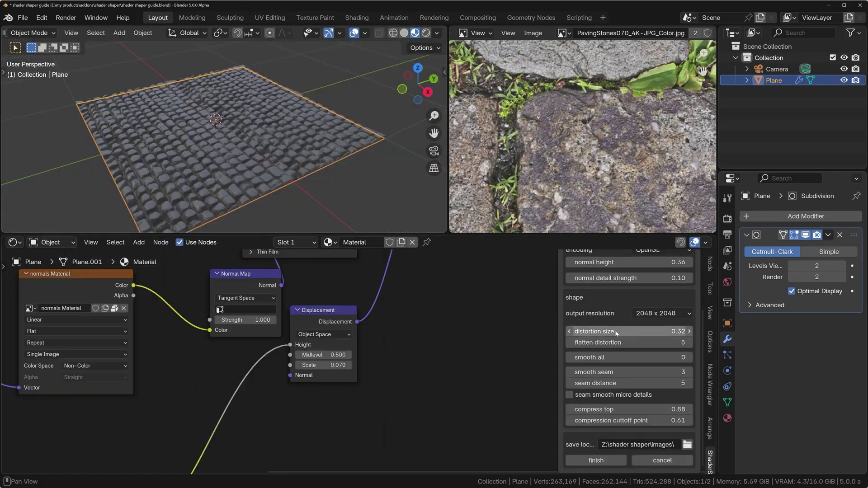
left_click_drag(616, 333, 642, 342)
middle_click_drag(271, 158, 304, 147)
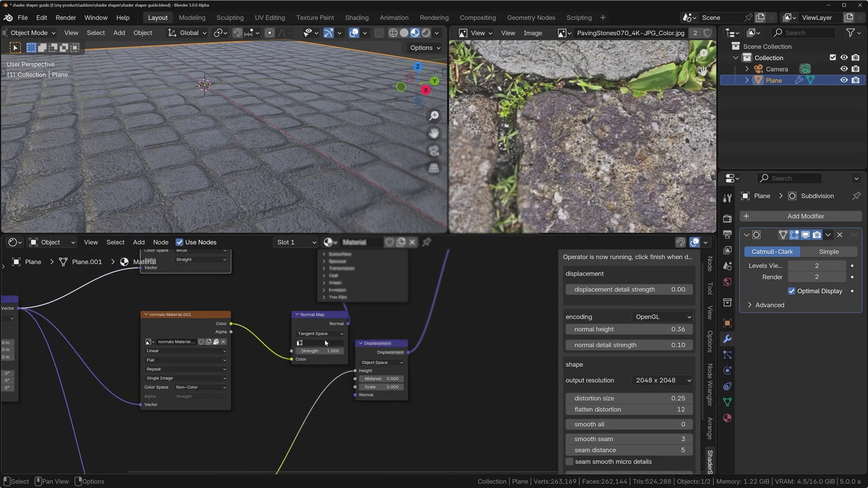
Raise the Shader Shaper normal height from 0.36 to 1.40.
scroll(325, 340, "up", 1)
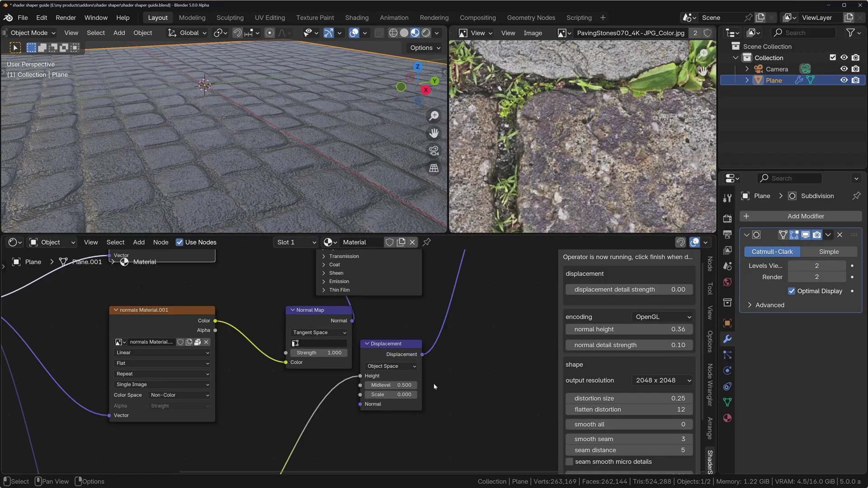
left_click_drag(621, 329, 659, 329)
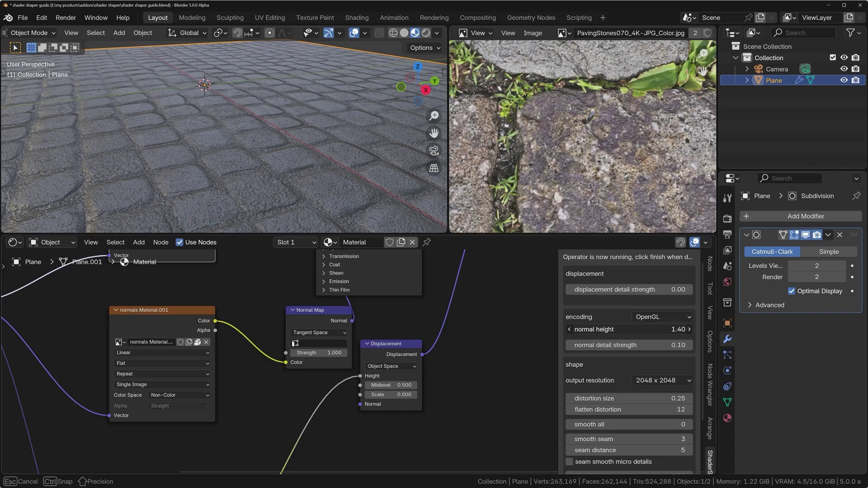